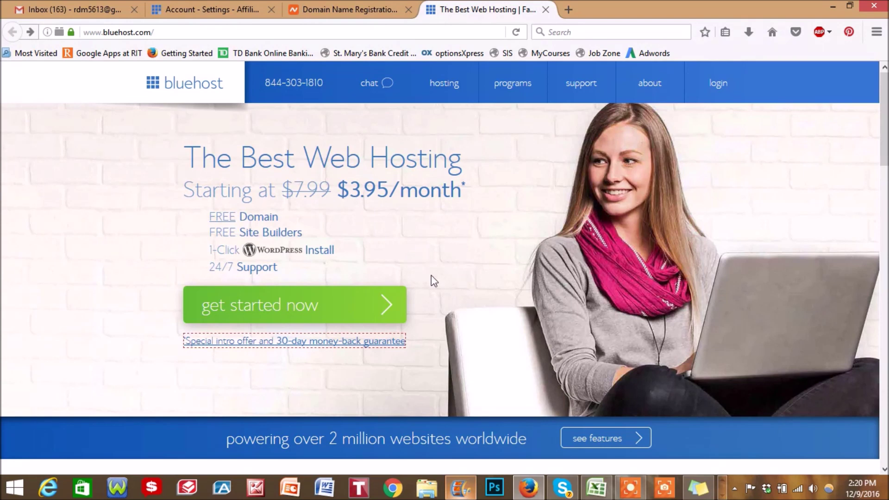
- Start the Bluehost hosting signup with the 'get started now' button on the home page
left_click(324, 307)
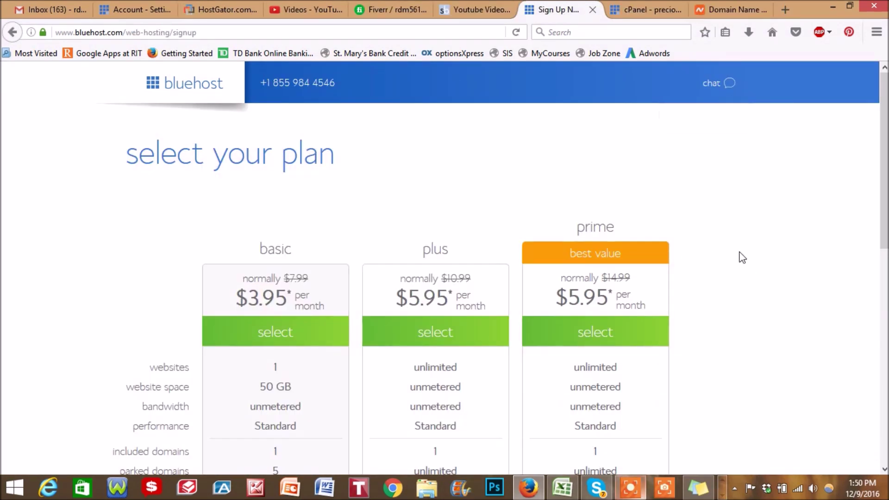
- Review the basic, plus and prime plan comparison, then choose basic at $3.95/month
scroll(741, 257, "down", 1)
scroll(742, 257, "down", 2)
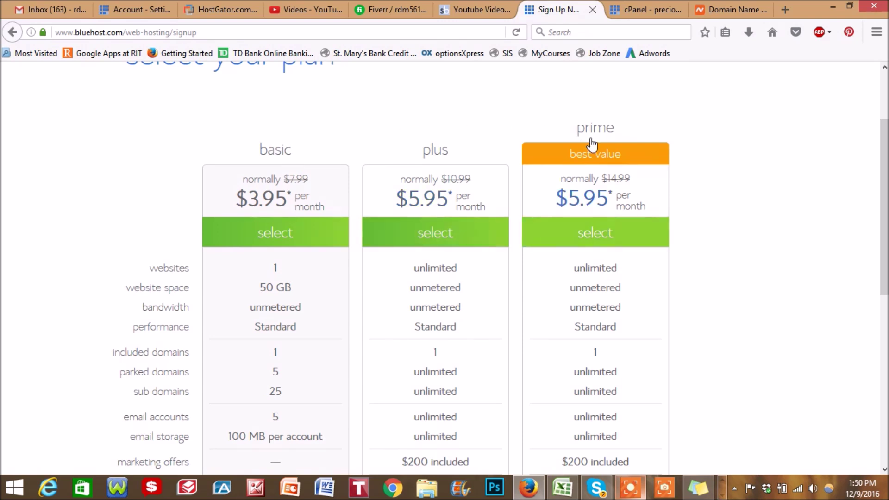
scroll(593, 153, "down", 2)
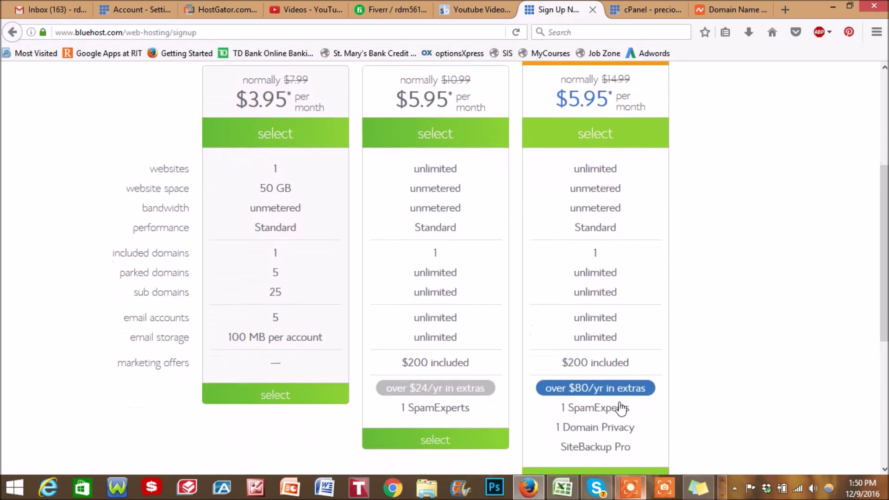
scroll(722, 359, "up", 1)
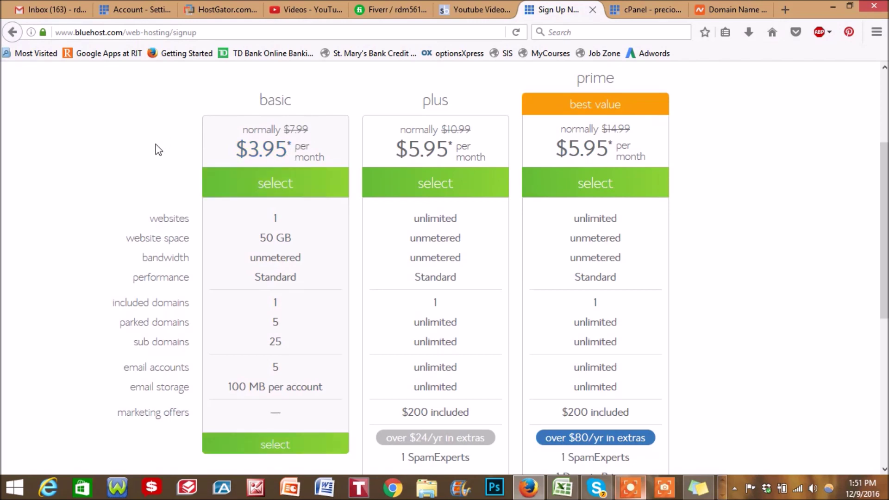
left_click(272, 188)
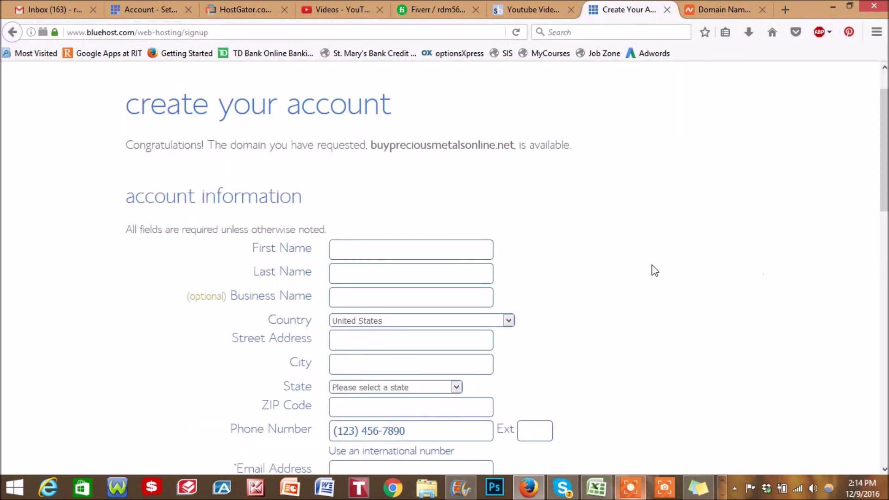
- Scroll down to package information and expand the Account Plan term options
scroll(602, 264, "down", 3)
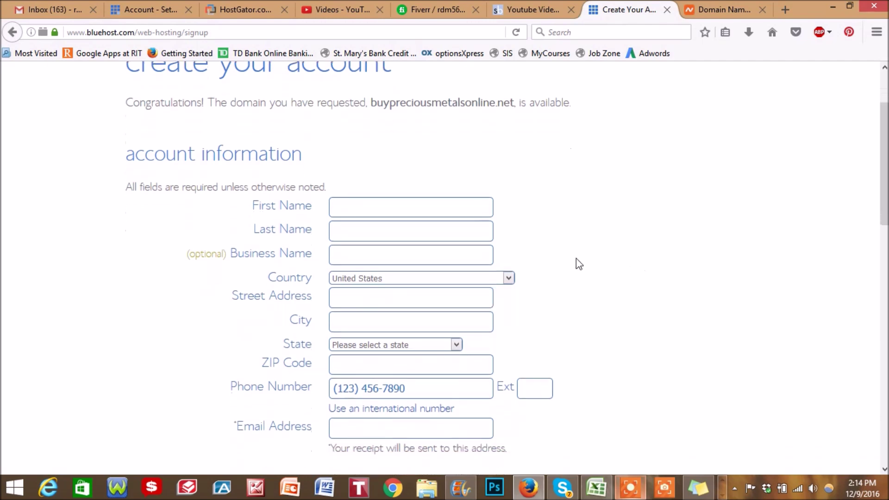
scroll(546, 274, "down", 5)
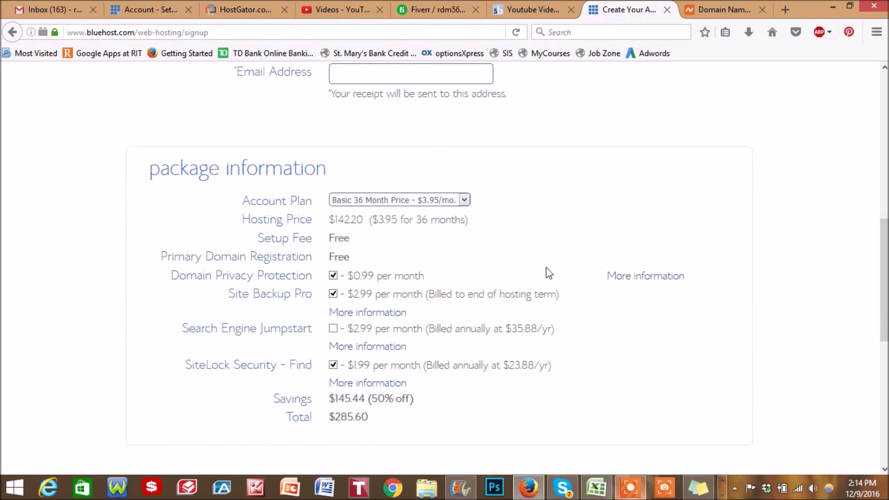
scroll(148, 153, "down", 1)
scroll(139, 139, "down", 1)
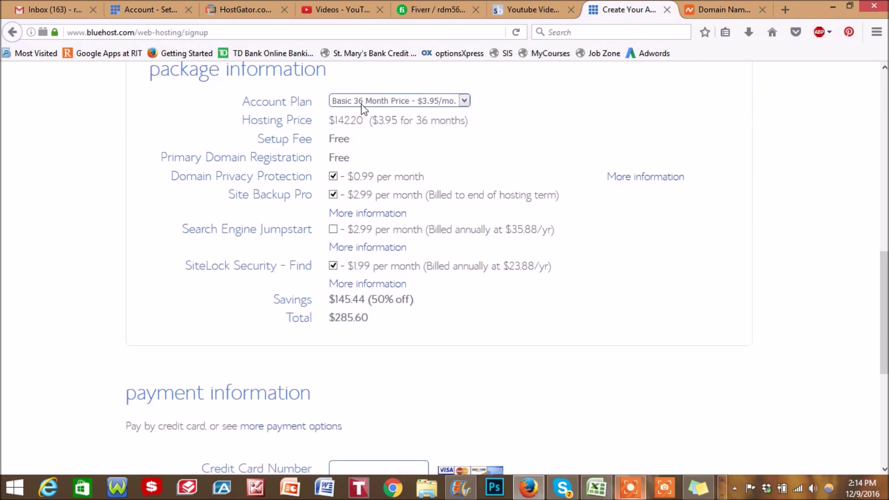
left_click(463, 101)
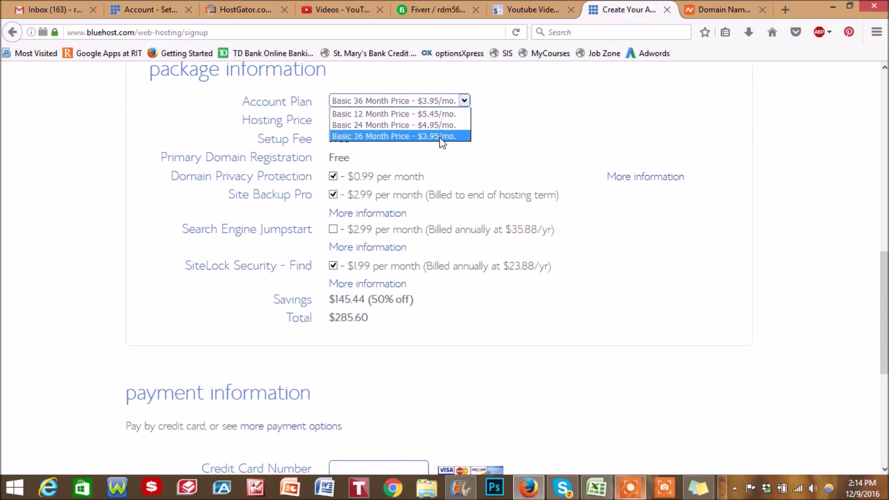
- Switch the account plan to Basic 12 Month at $5.45/mo., making hosting $65.40
left_click(366, 113)
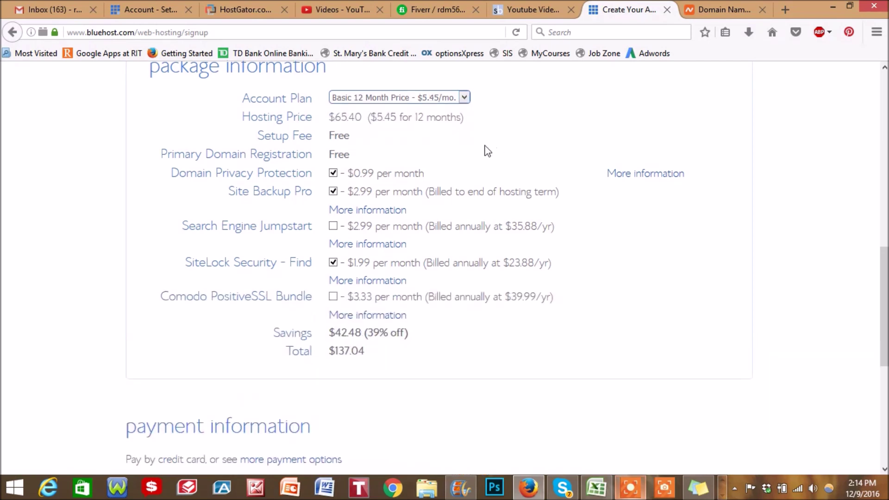
scroll(491, 185, "down", 2)
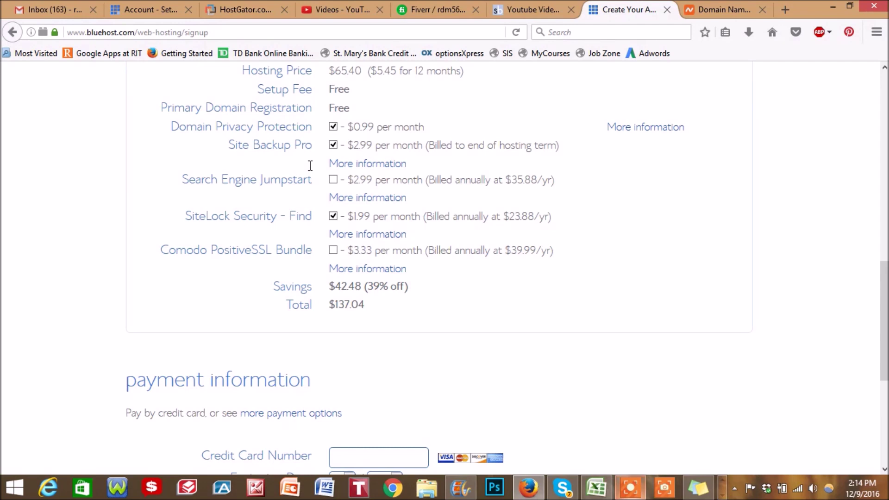
- Uncheck the Domain Privacy Protection, Site Backup Pro and SiteLock Security extras
left_click(330, 130)
scroll(237, 155, "down", 2)
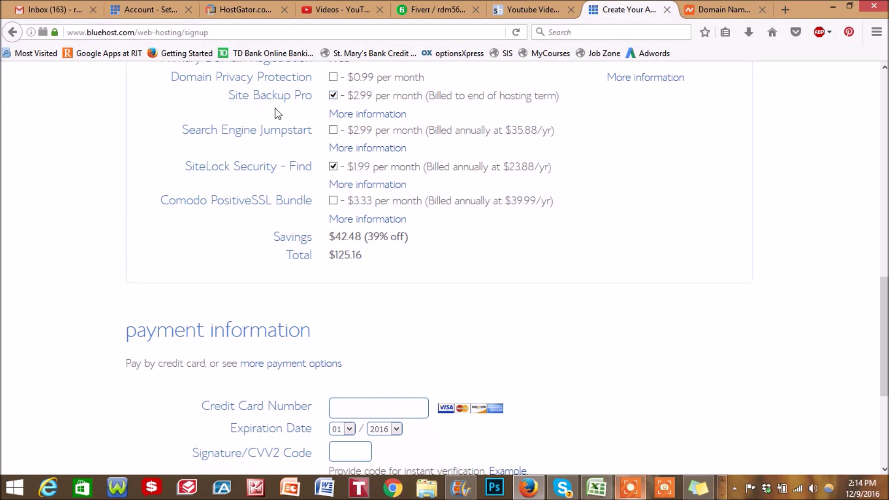
left_click(333, 97)
scroll(188, 185, "down", 2)
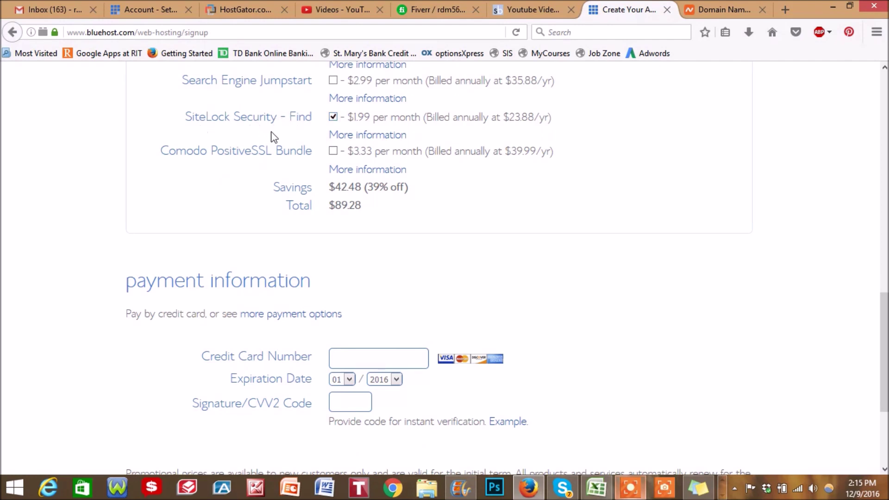
left_click(333, 117)
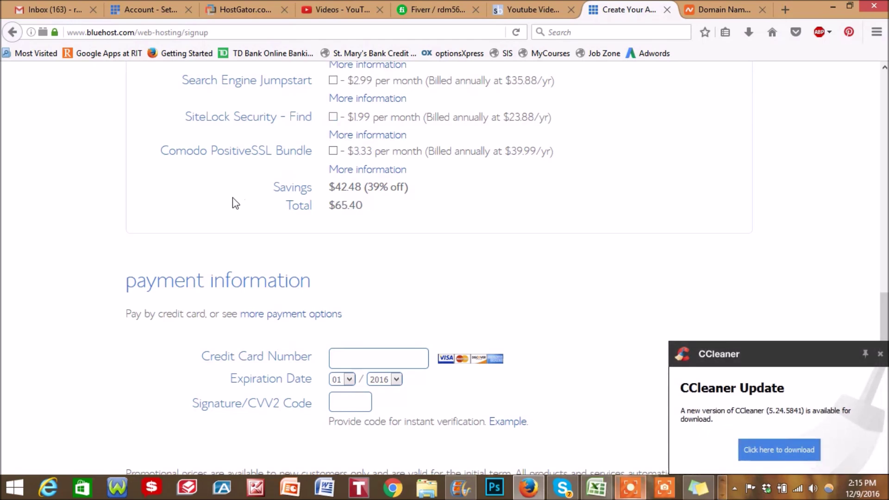
- Check that the order total now reads $65.40
left_click_drag(329, 205, 380, 209)
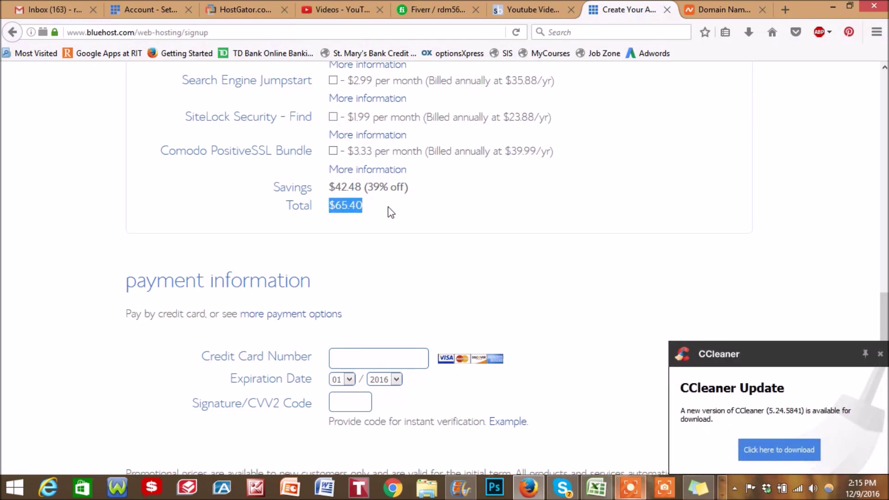
left_click(387, 209)
scroll(252, 230, "up", 3)
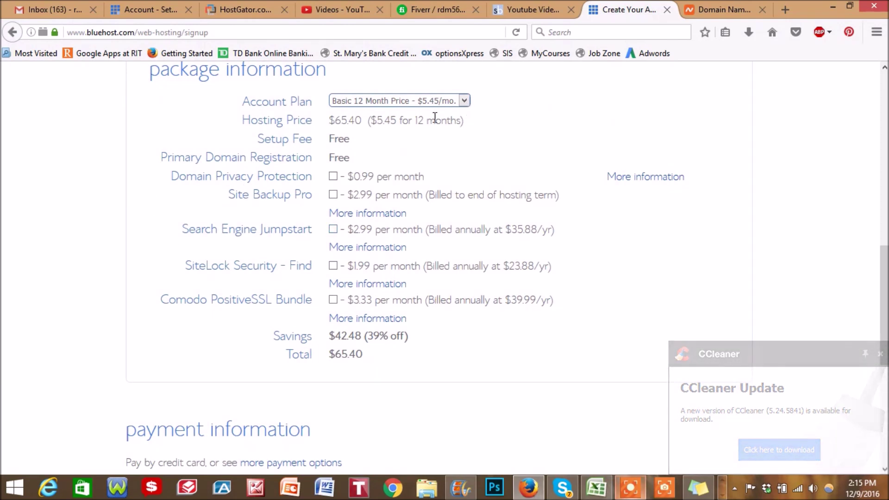
scroll(238, 224, "down", 7)
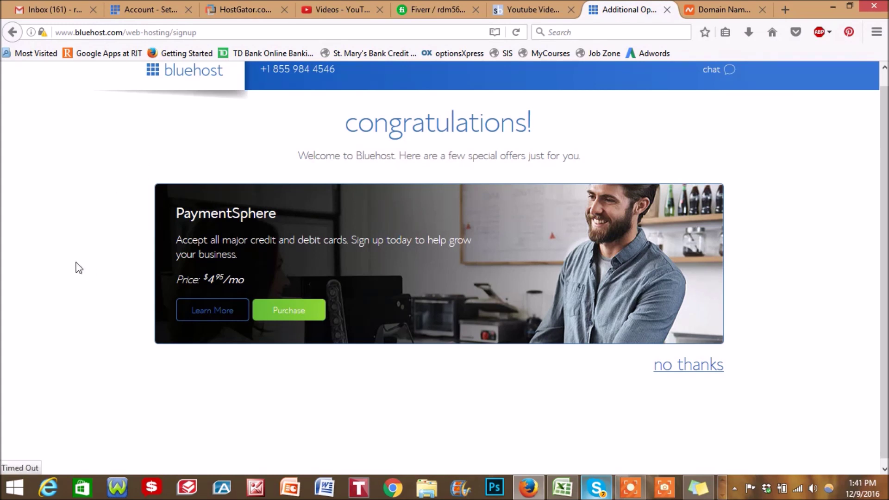
- Decline the PaymentSphere offer at $4.95/mo
left_click(698, 365)
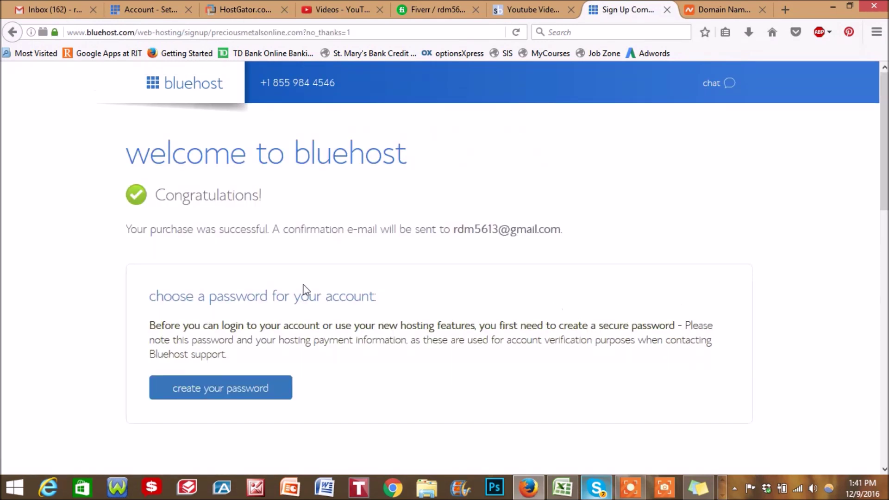
- Create a password for the new hosting account and sign in with it
left_click(229, 397)
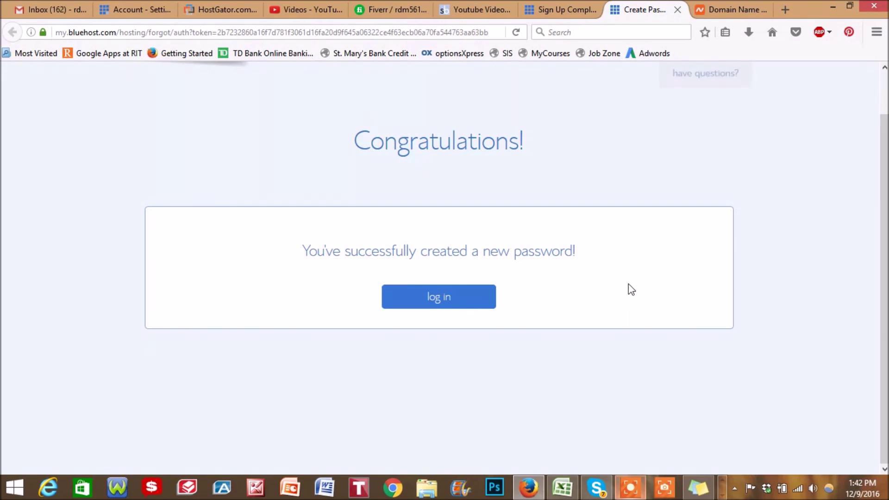
left_click(431, 308)
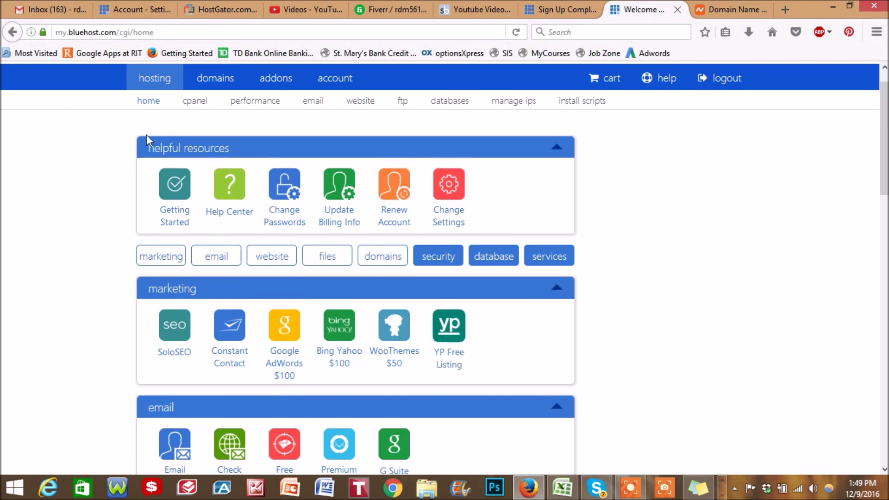
- Go from the hosting home page to the cPanel dashboard
left_click(195, 103)
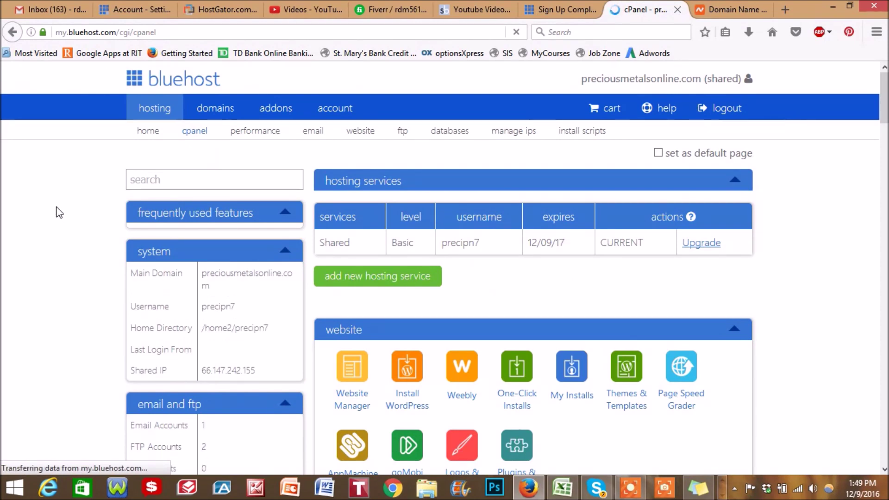
- Scroll through cPanel's website, email, domains, files, statistics, programming and advanced tools
scroll(81, 207, "down", 2)
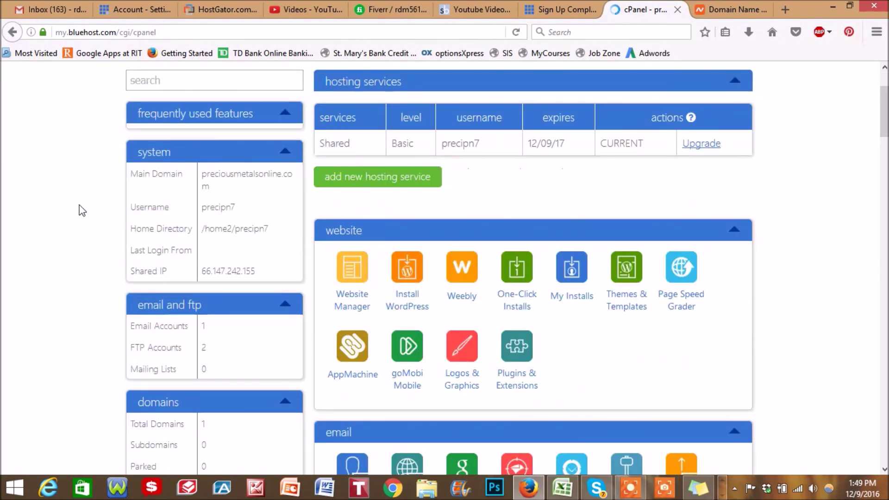
scroll(82, 211, "down", 8)
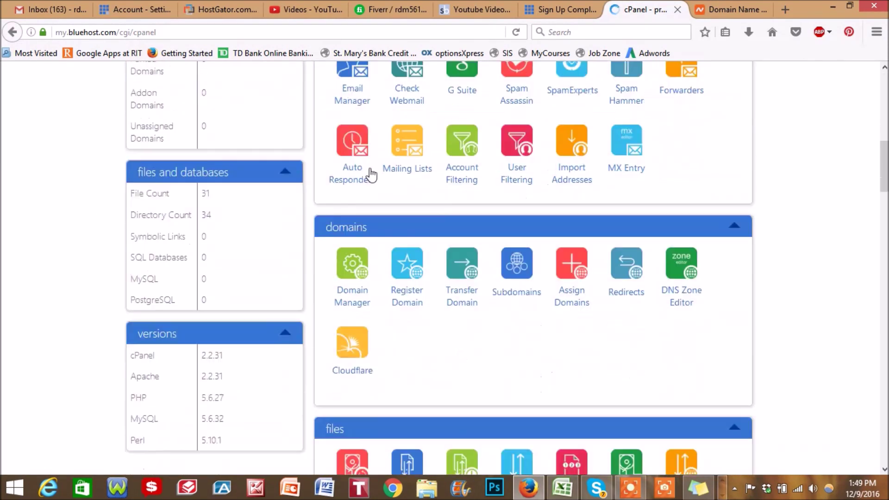
scroll(370, 175, "down", 4)
scroll(212, 344, "down", 3)
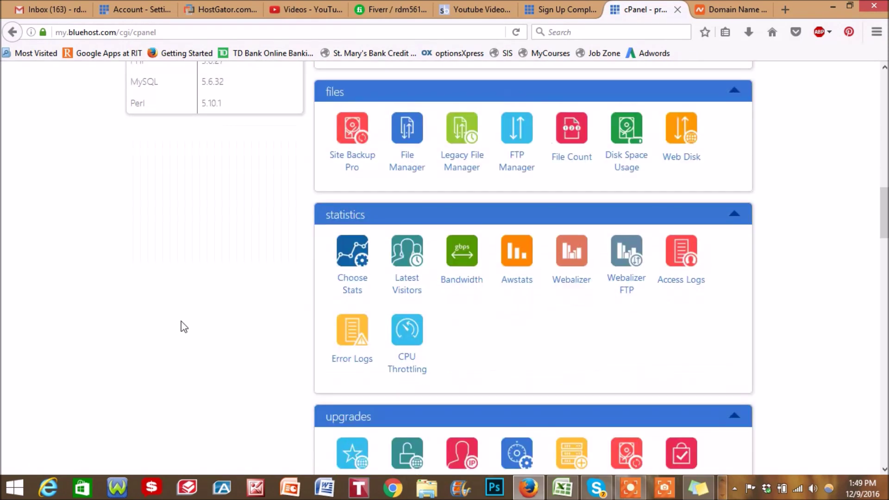
scroll(241, 321, "down", 2)
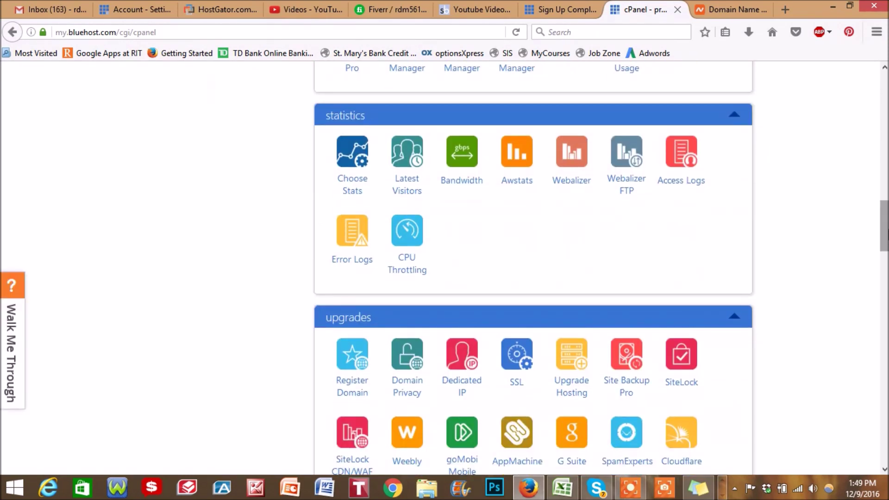
left_click_drag(882, 235, 877, 117)
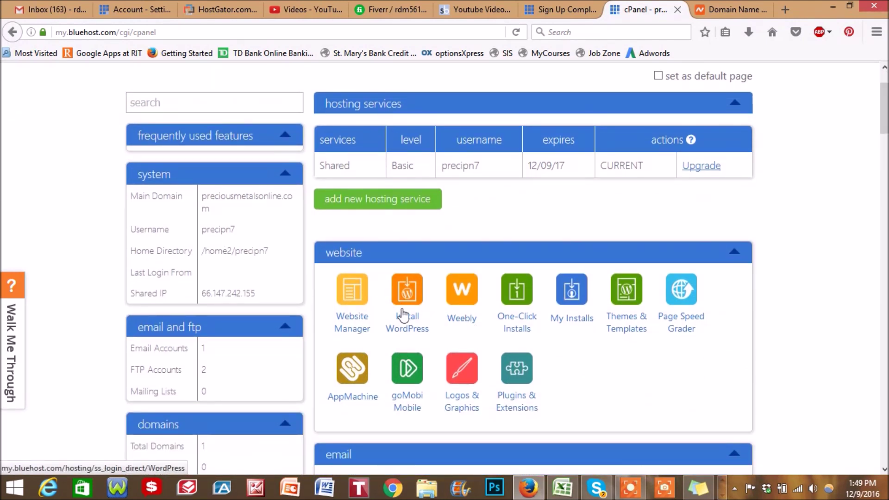